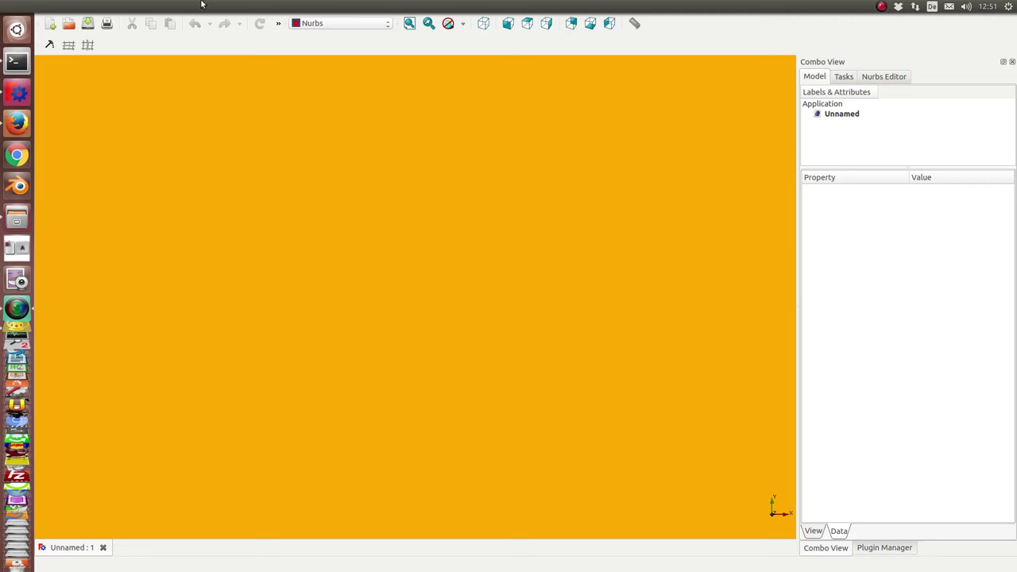
- Switch to the Nurbs workbench and create a new flat NURBS grid surface
click(318, 23)
click(310, 494)
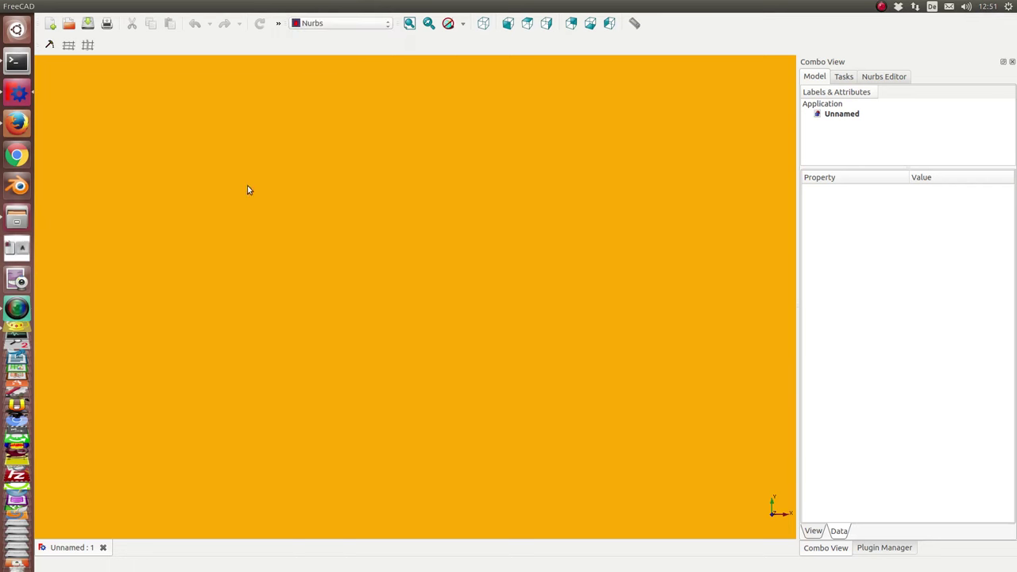
click(167, 7)
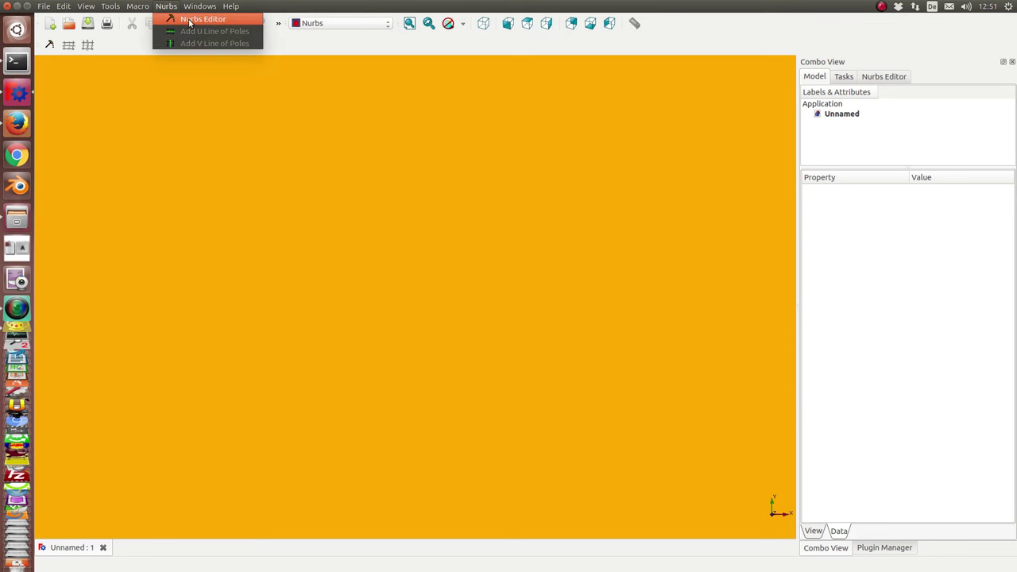
click(189, 19)
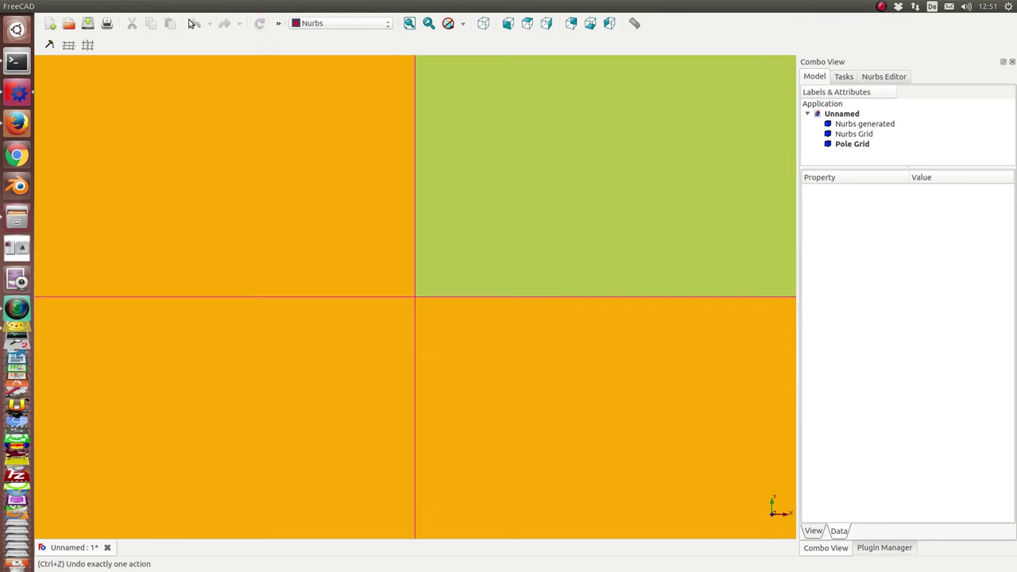
- Fit and tilt the view of the grid, then open the Nurbs editor on 'Nurbs generated'
click(410, 23)
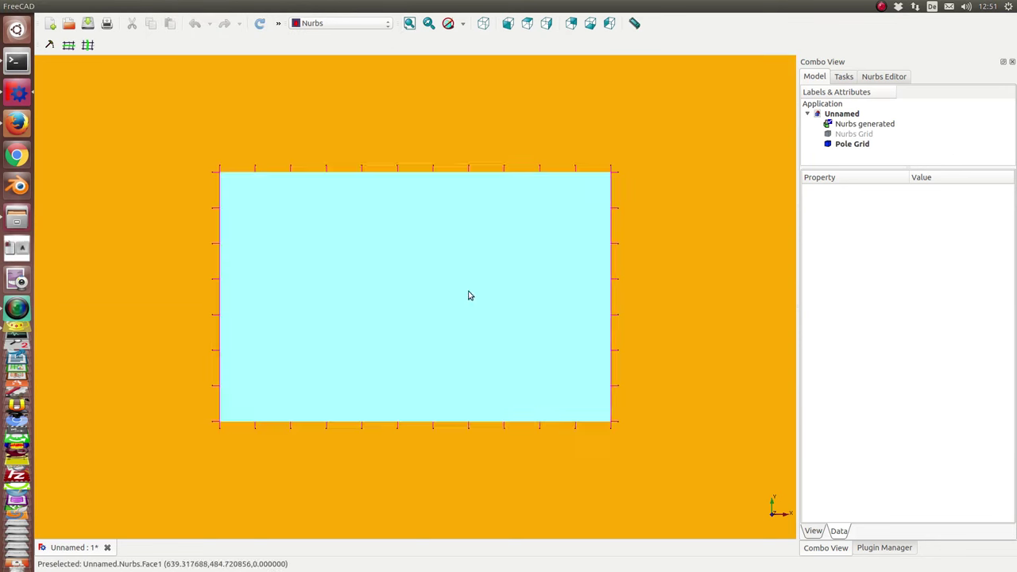
middle_drag(414, 470, 354, 376)
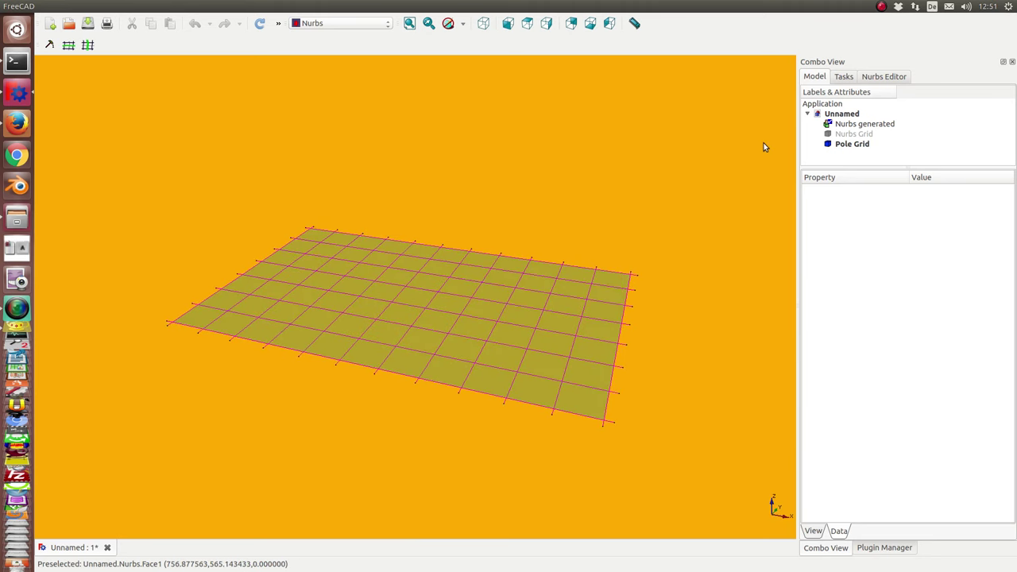
double_click(848, 129)
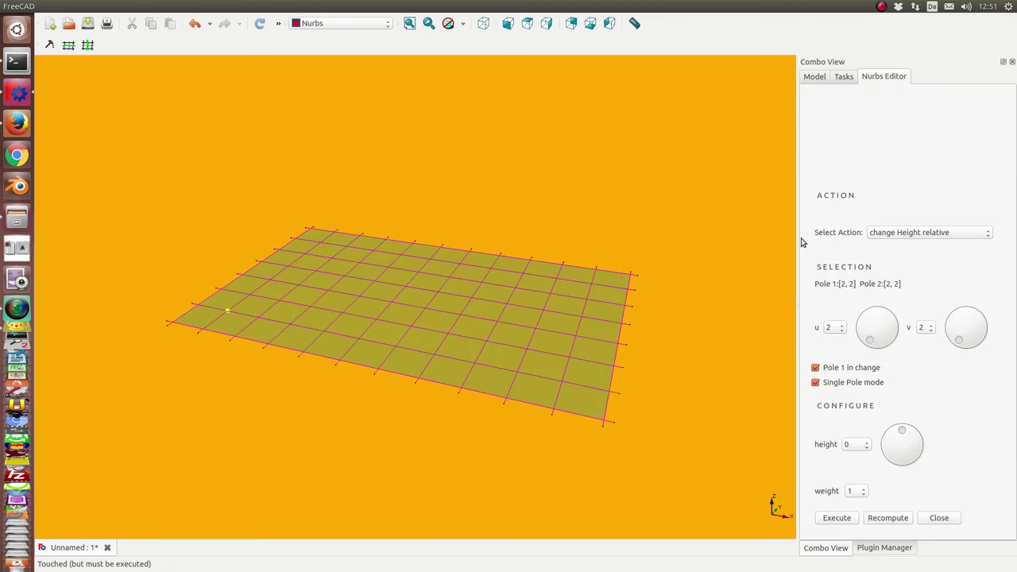
- Select pole [5, 5] and raise it by a height of 94 to form a sharp peak
drag(798, 237, 771, 232)
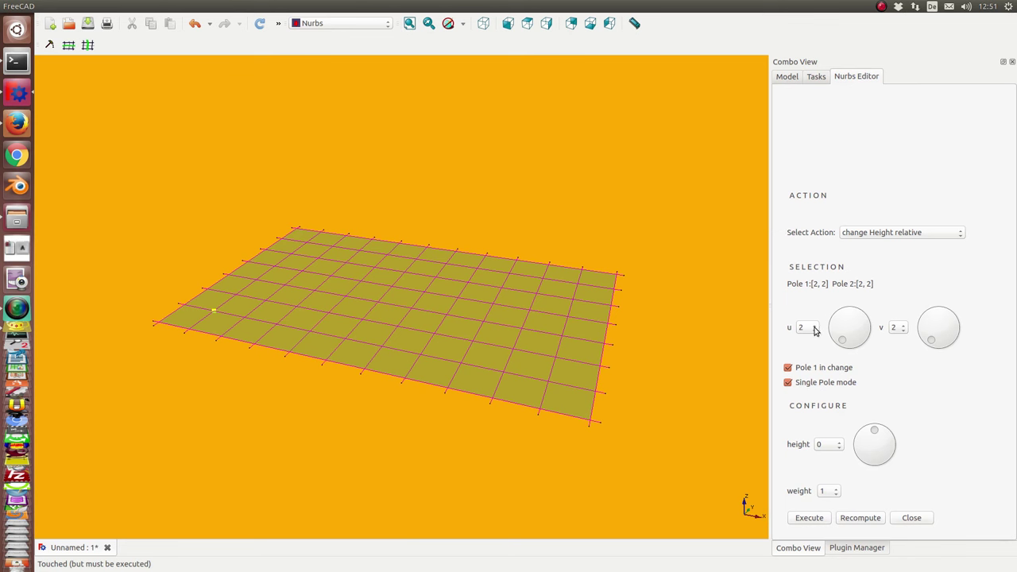
click(808, 332)
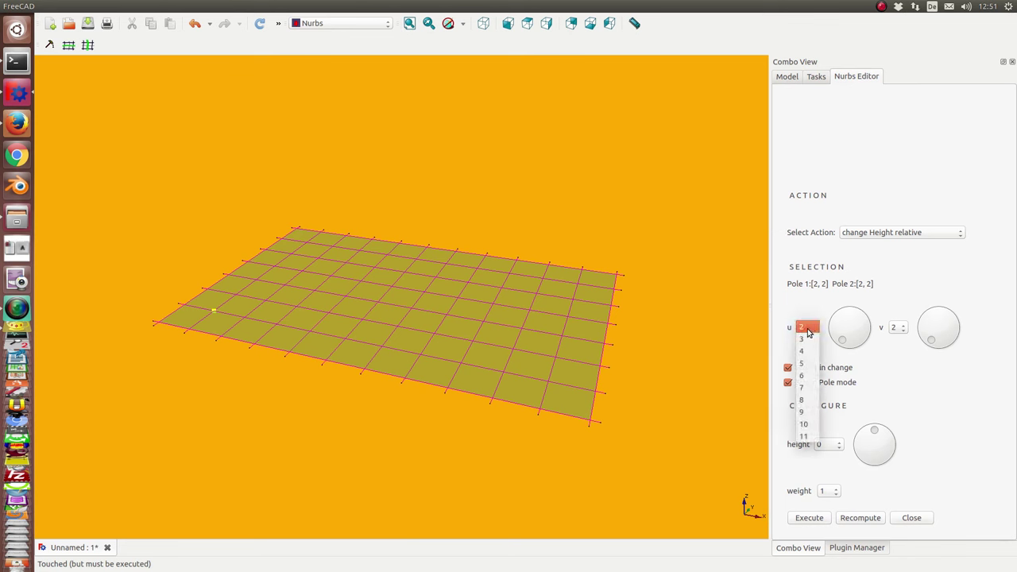
click(801, 363)
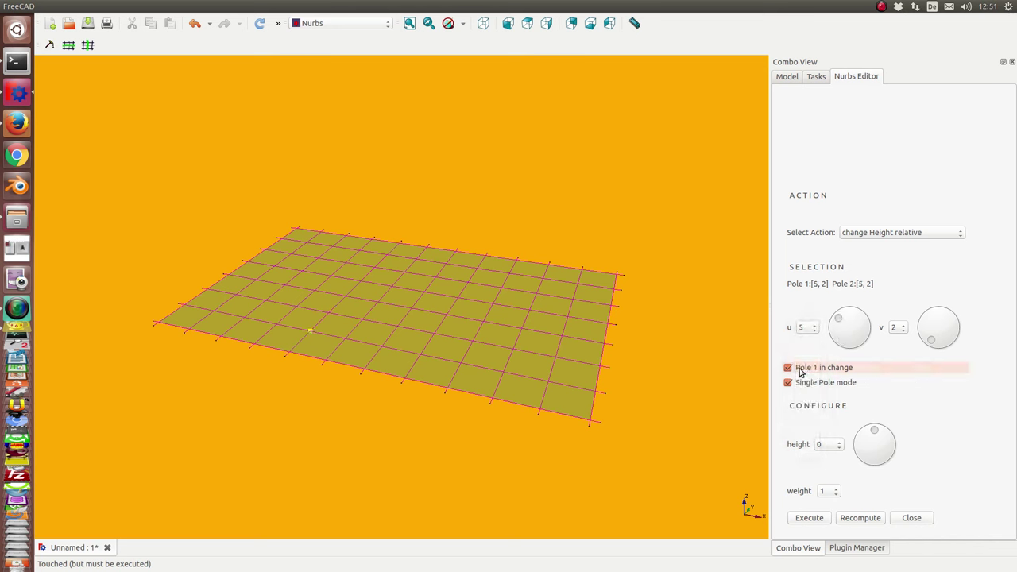
click(897, 329)
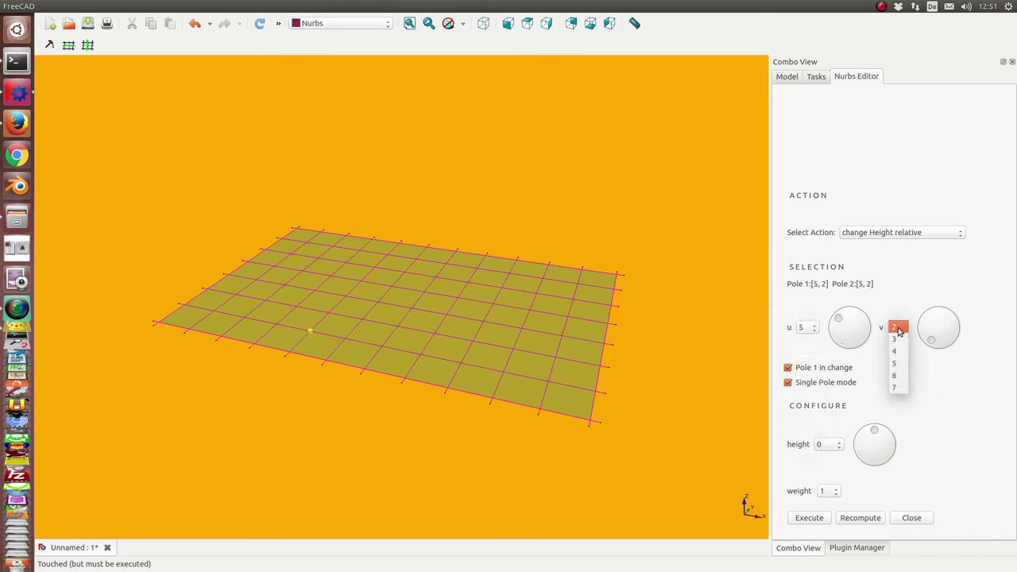
click(895, 363)
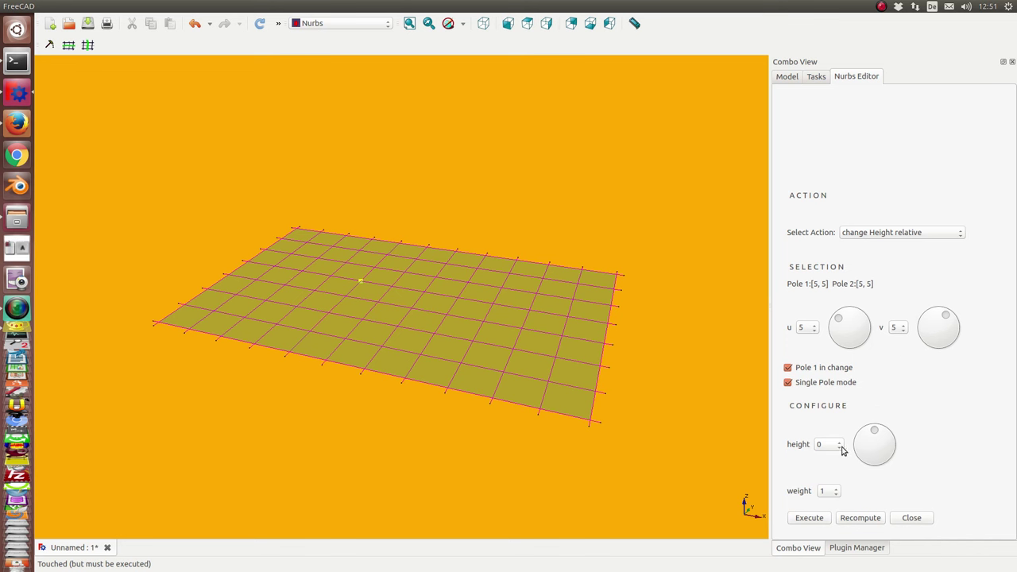
drag(882, 445, 883, 459)
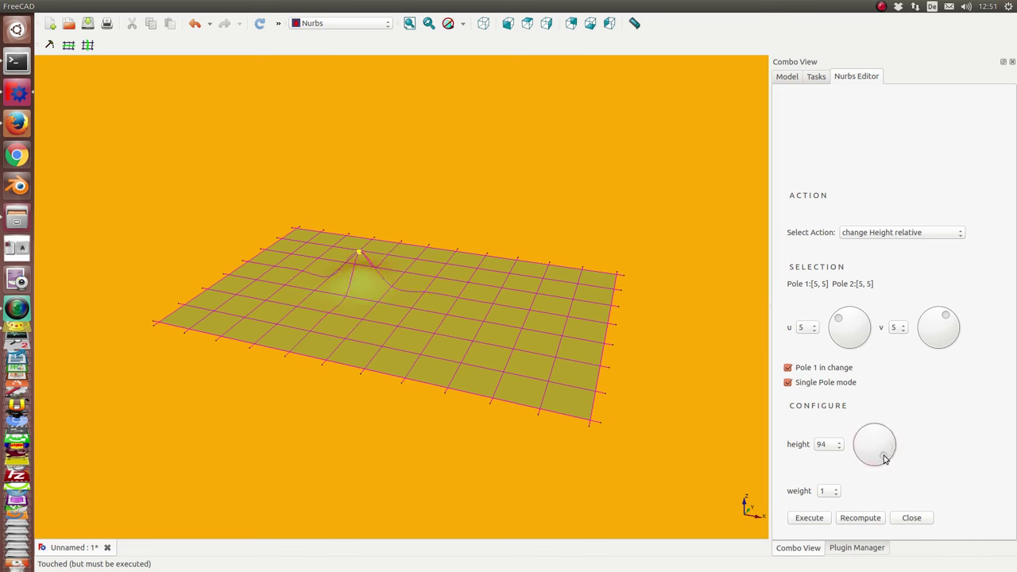
click(807, 520)
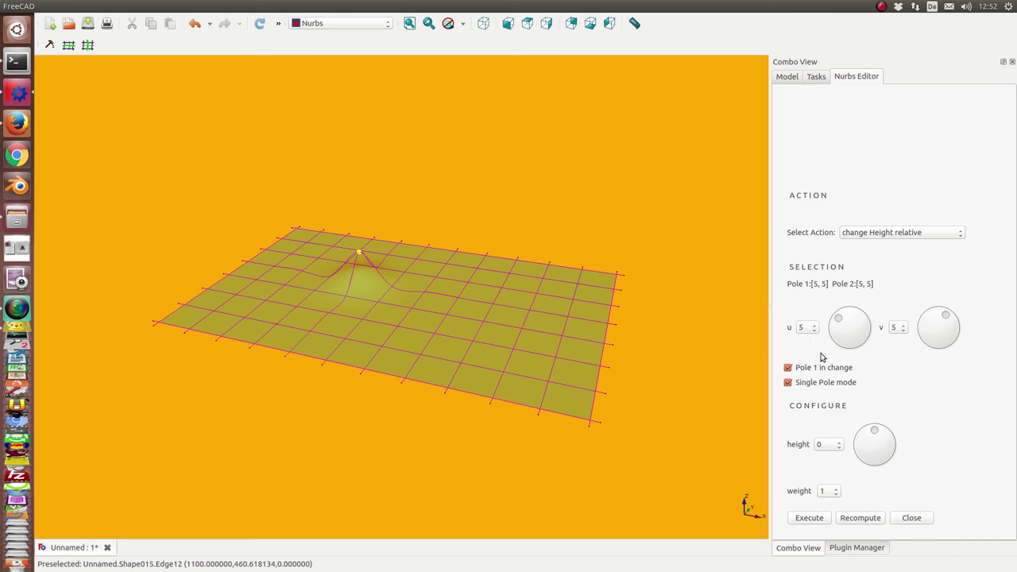
- Lower the pole block from [8, 5] to [11, 2] by -75, carving a dip beside the peak
click(857, 321)
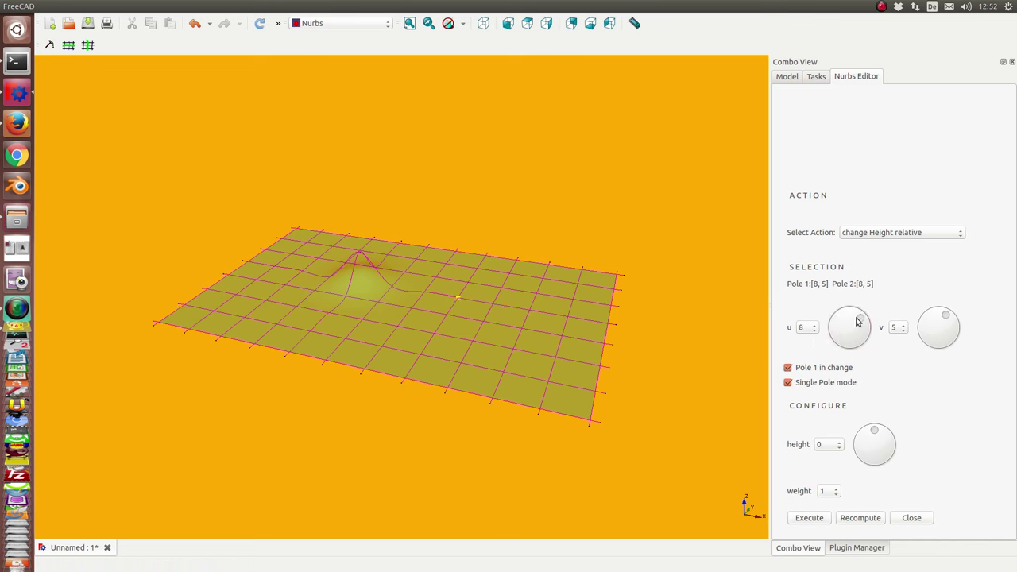
click(790, 369)
click(788, 383)
scroll(854, 331, up, 3)
scroll(929, 327, down, 3)
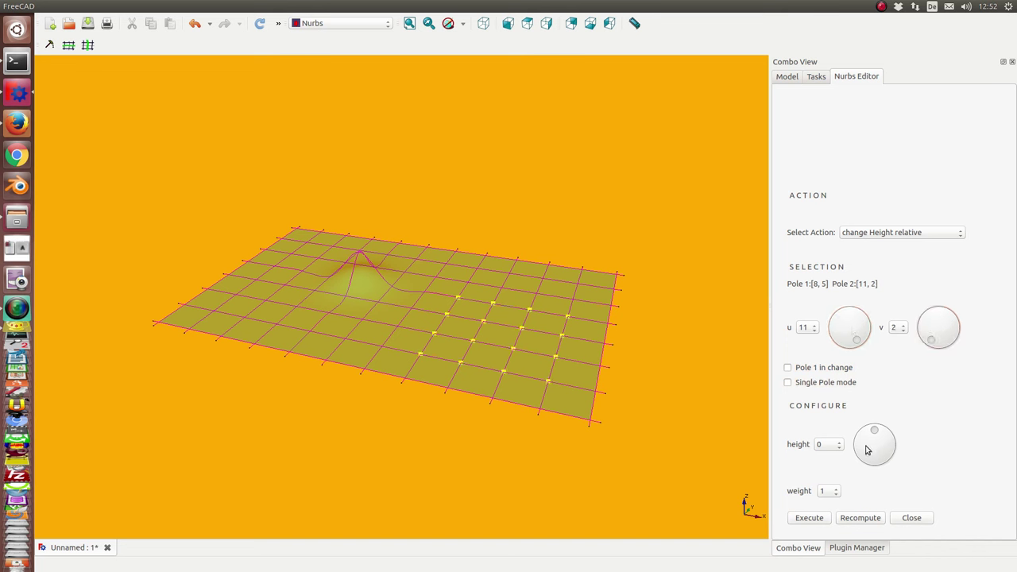
scroll(866, 451, down, 3)
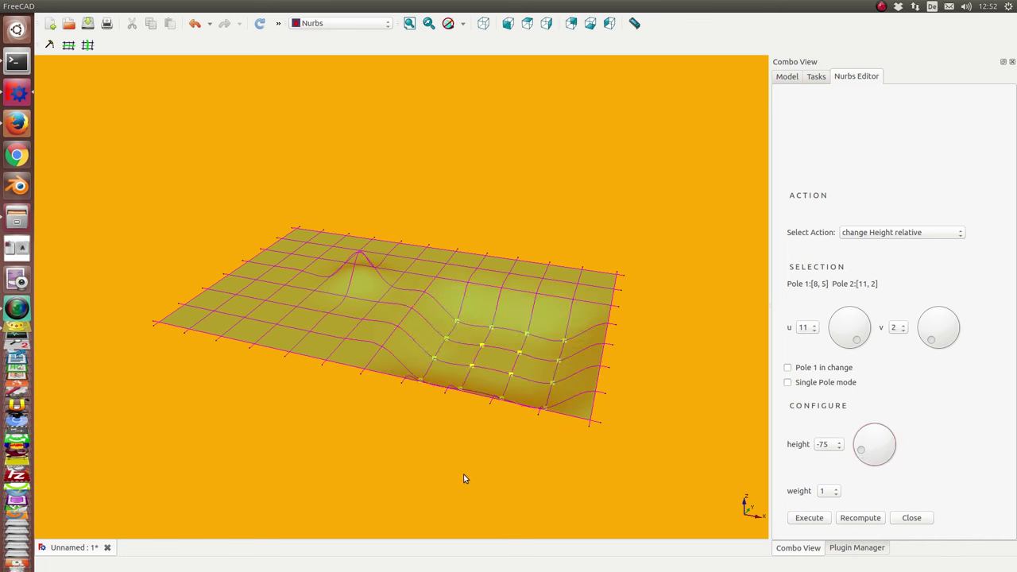
mouse_move(465, 478)
middle_down()
mouse_move(465, 419)
mouse_move(456, 412)
middle_up()
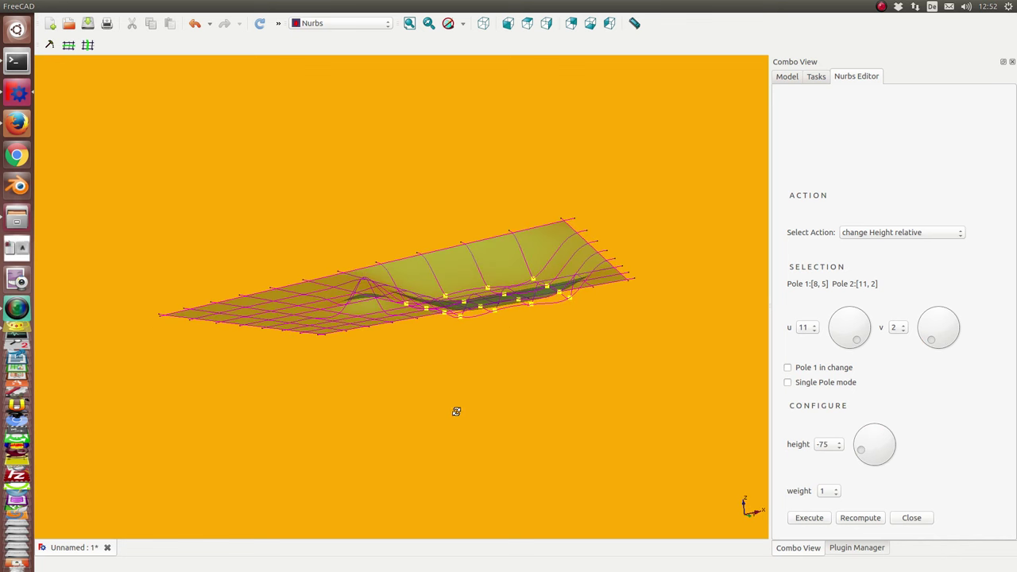
click(798, 518)
- Orbit the surface and change the second pole's v index from 2 to 3, making the range [8, 5]–[11, 3]
mouse_move(671, 341)
middle_down()
mouse_move(604, 474)
mouse_move(728, 409)
middle_up()
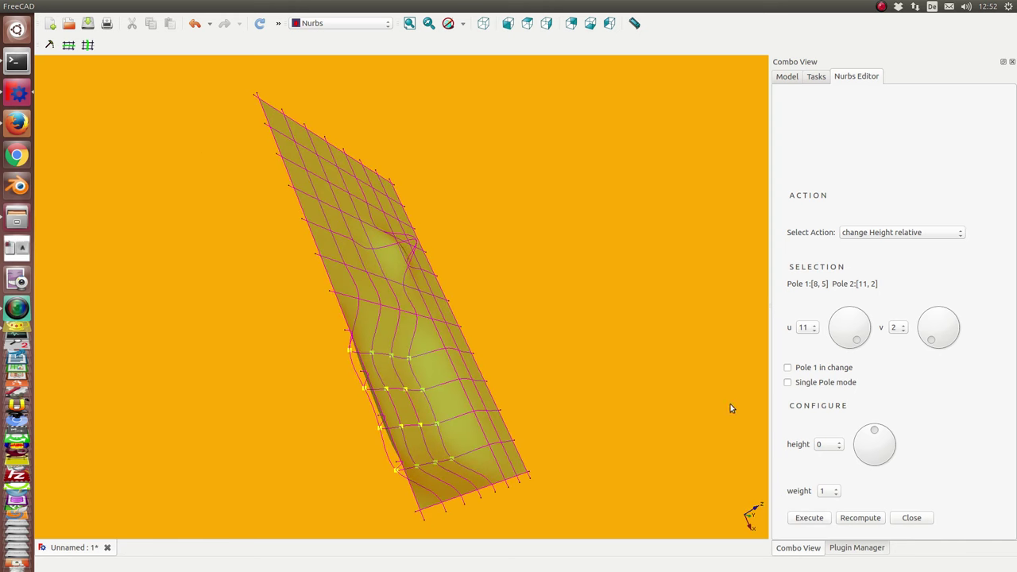
scroll(897, 329, up, 1)
middle_drag(703, 261, 628, 262)
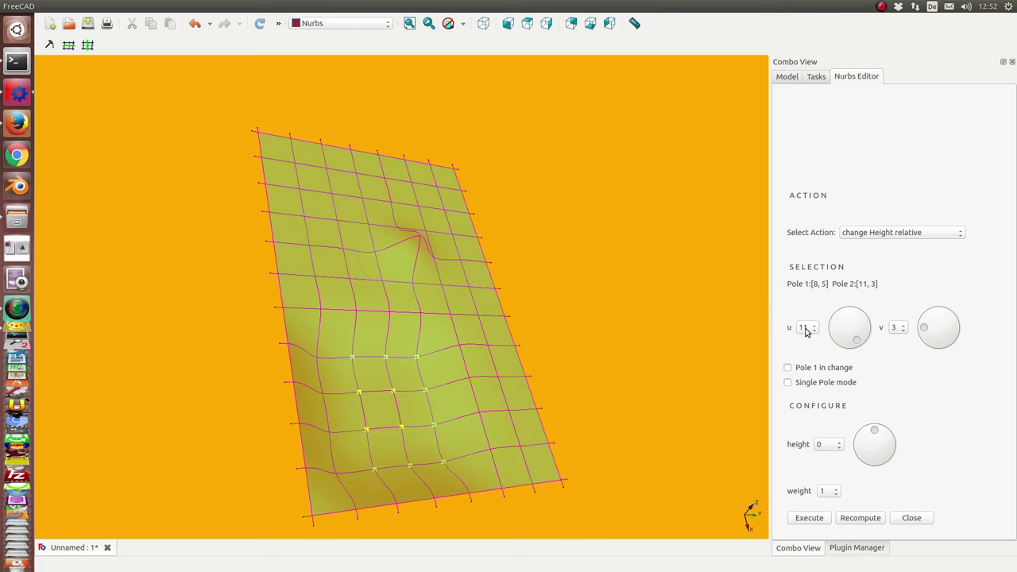
- Lift poles [8, 5]–[10, 3] by 53, then set the second pole's u index back to 11
click(807, 328)
click(802, 283)
scroll(804, 327, up, 1)
scroll(803, 328, up, 1)
scroll(803, 328, up, 1)
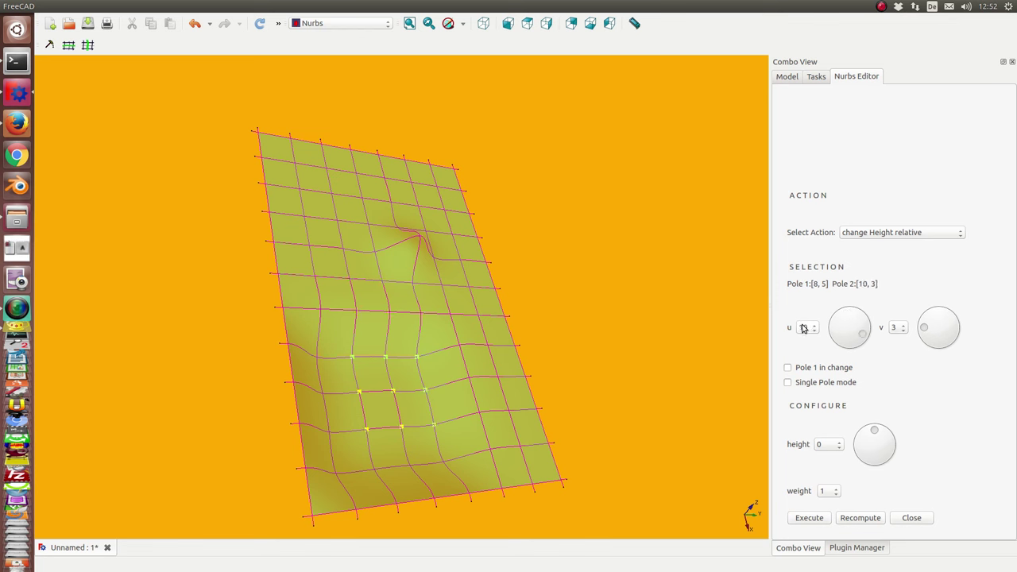
click(887, 445)
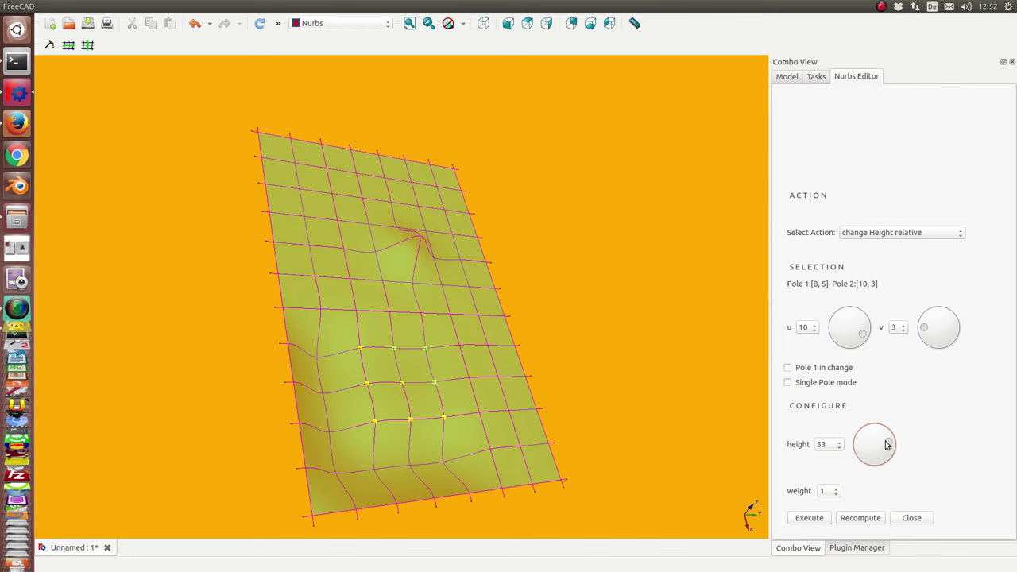
click(799, 519)
middle_drag(557, 398, 529, 302)
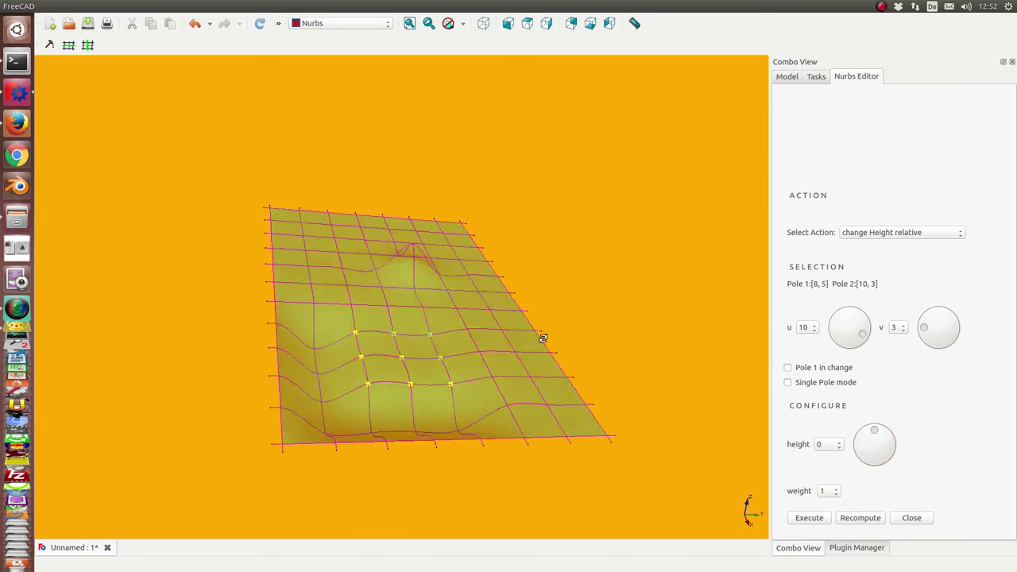
click(850, 332)
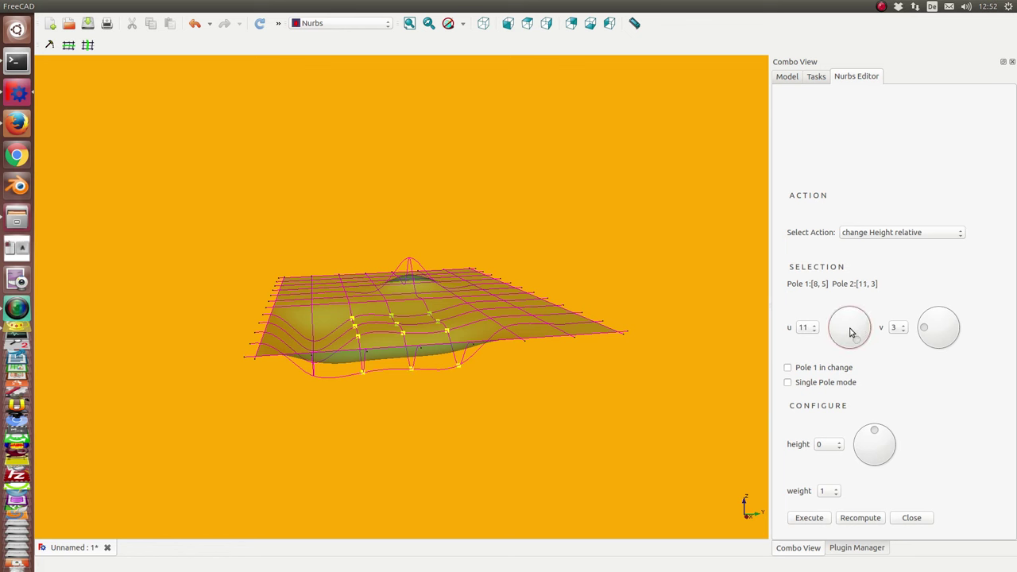
- Raise the height of the selected poles again and apply it
scroll(850, 334, down, 3)
middle_drag(645, 329, 612, 372)
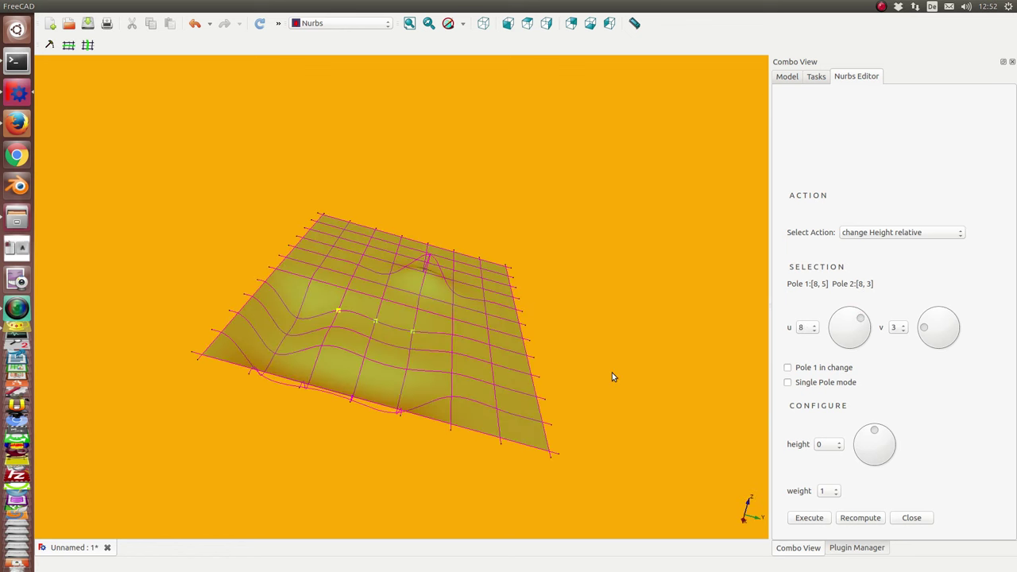
drag(876, 432, 884, 459)
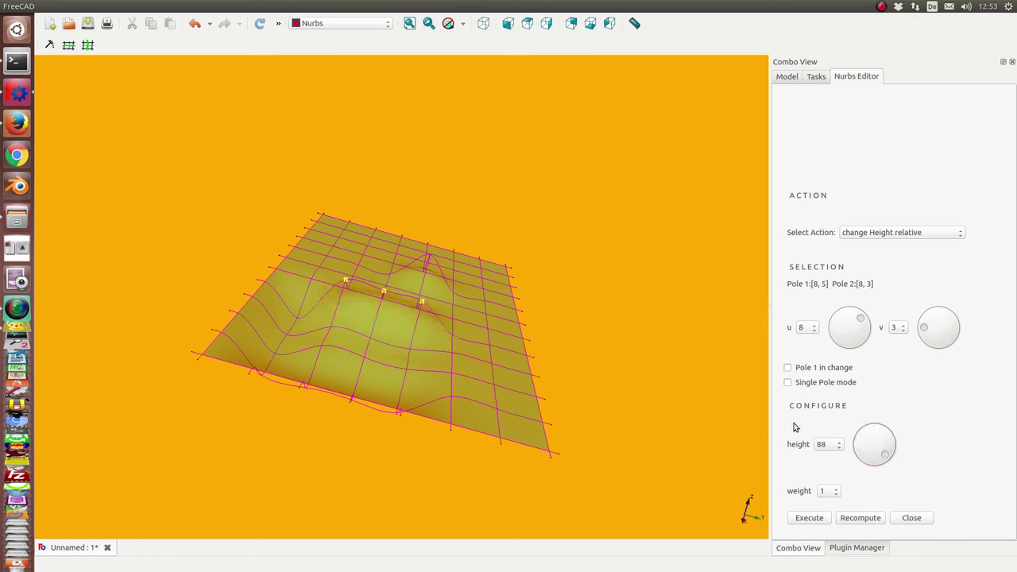
click(804, 517)
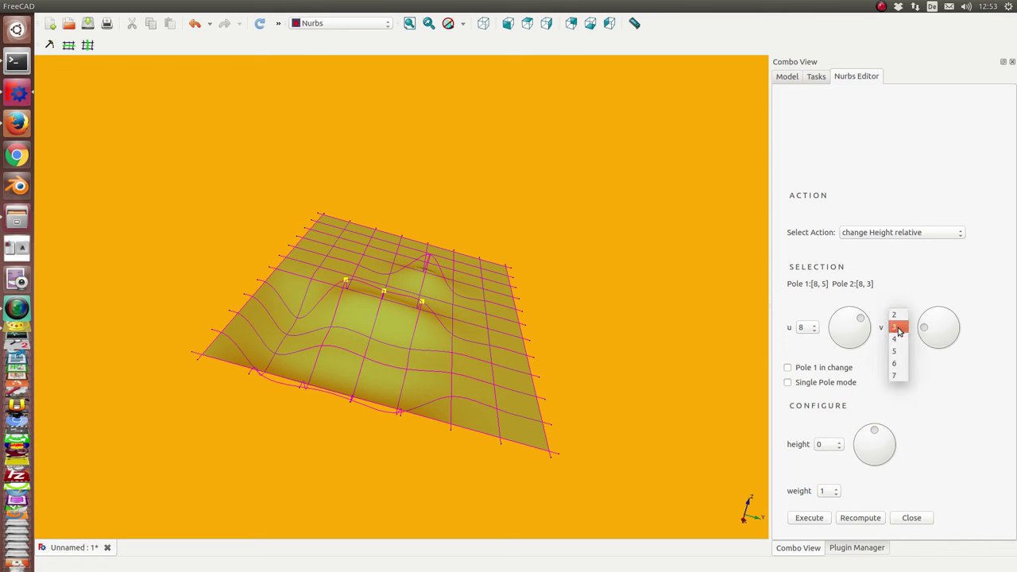
- Set the second pole's v index to 4, so the range spans [8, 5] to [8, 4]
click(896, 328)
click(899, 316)
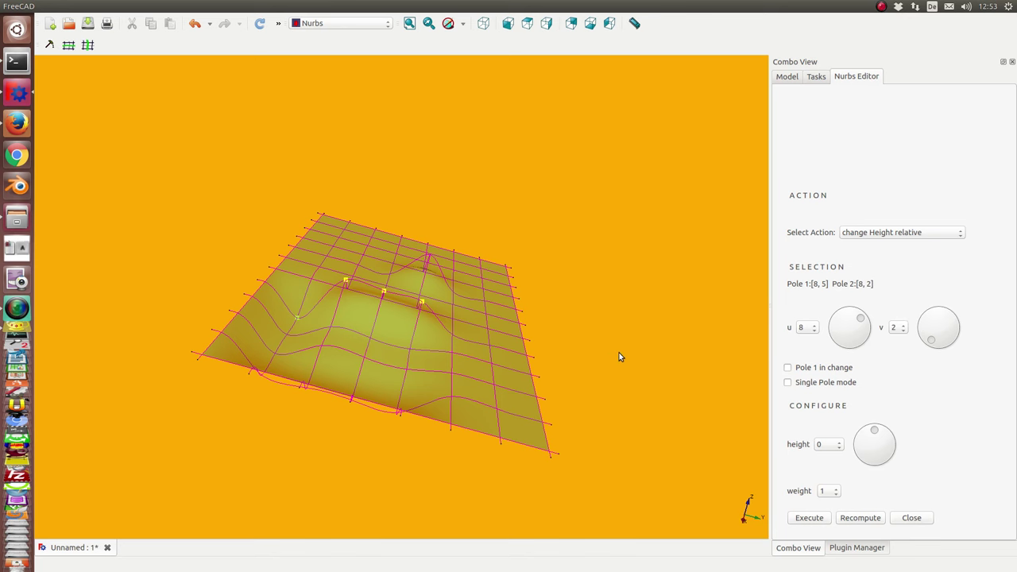
mouse_move(641, 333)
middle_down()
mouse_move(625, 290)
mouse_move(644, 266)
mouse_move(622, 252)
mouse_move(621, 261)
middle_up()
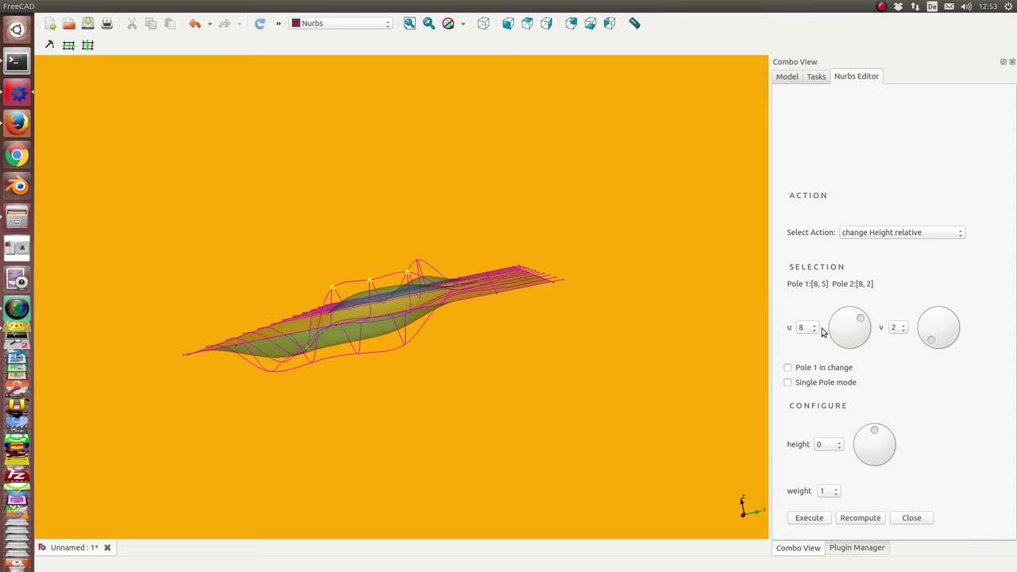
click(925, 332)
mouse_move(759, 286)
middle_down()
mouse_move(649, 265)
mouse_move(628, 310)
middle_up()
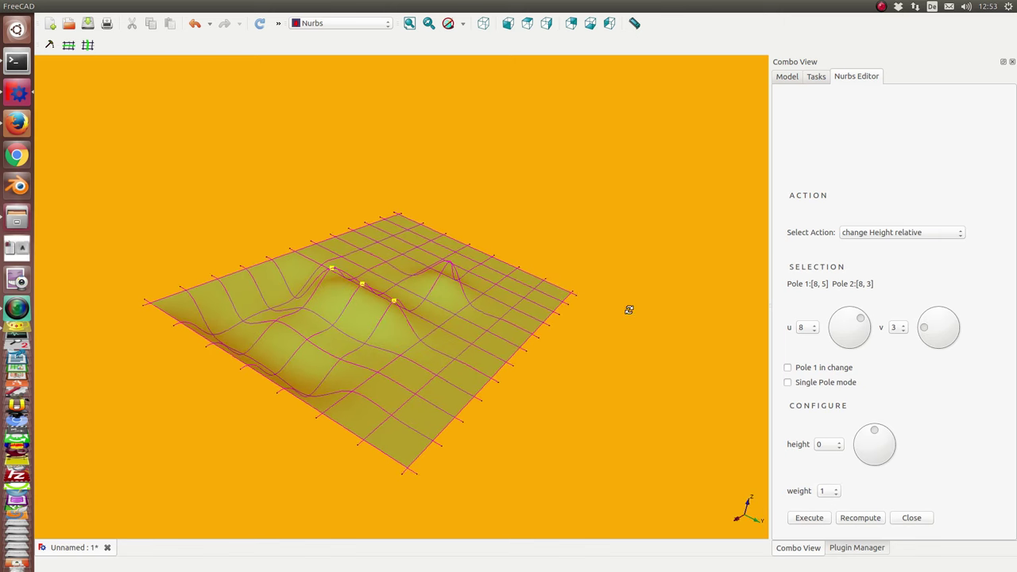
click(902, 326)
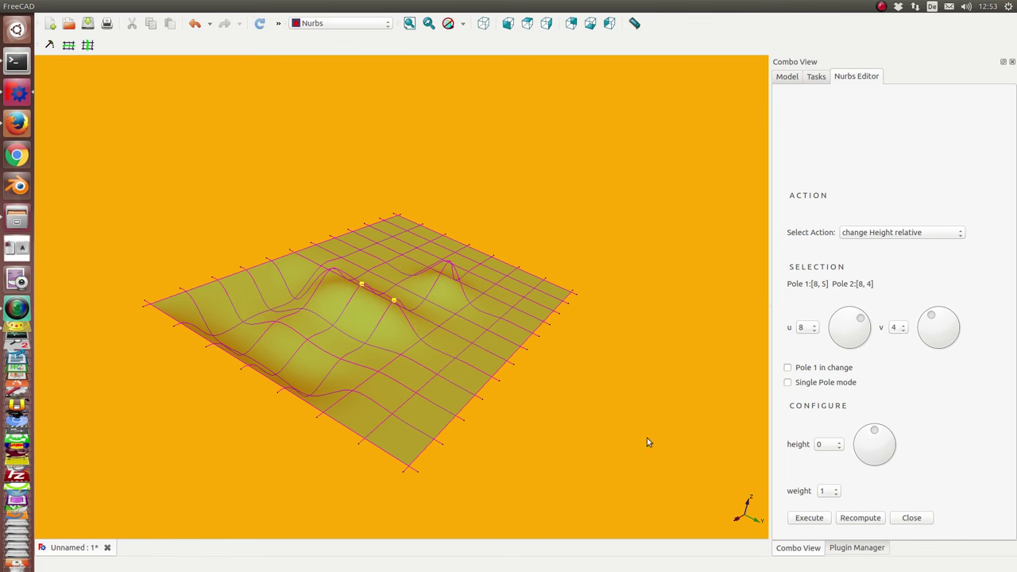
mouse_move(647, 438)
middle_down()
mouse_move(545, 379)
mouse_move(551, 366)
middle_up()
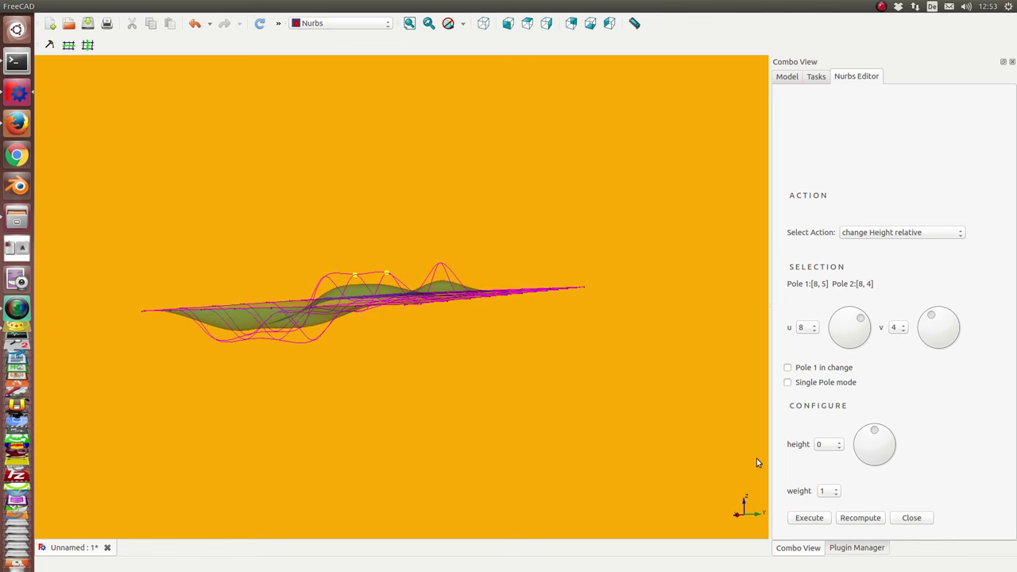
- Apply a pole weight of 16 to the selected poles, pulling the surface upward
click(828, 491)
click(825, 518)
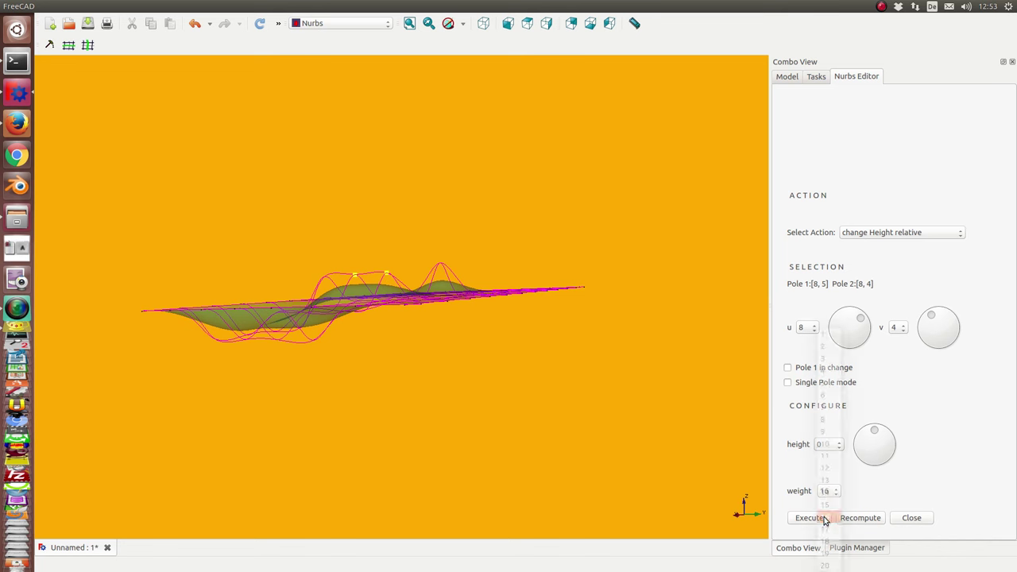
click(809, 520)
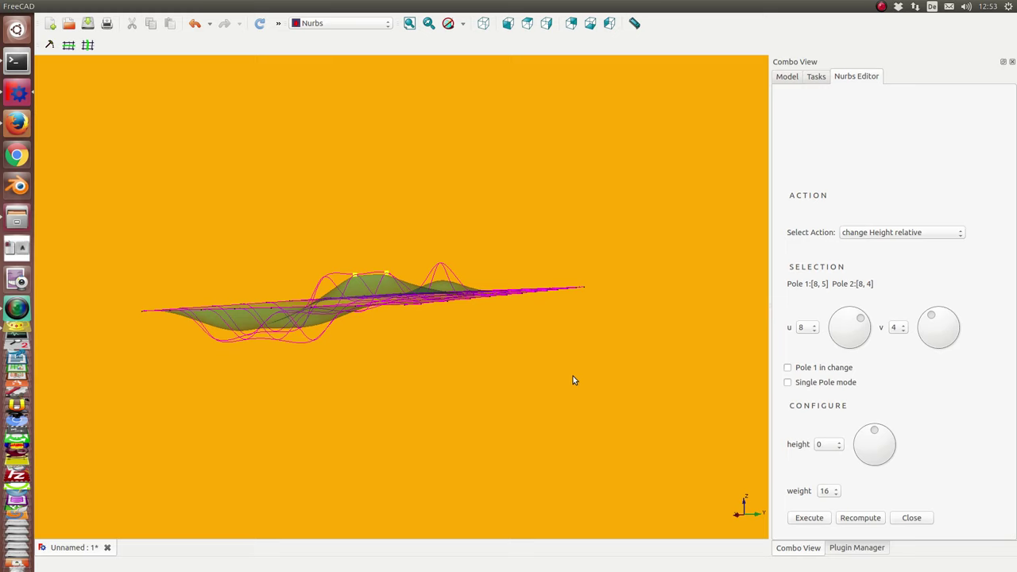
mouse_move(573, 379)
middle_down()
mouse_move(293, 345)
mouse_move(281, 321)
middle_up()
mouse_move(513, 220)
middle_down()
mouse_move(458, 241)
mouse_move(442, 265)
middle_up()
- In top view with Single Pole mode on, add a V pole line through pole [7, 4]
key(2)
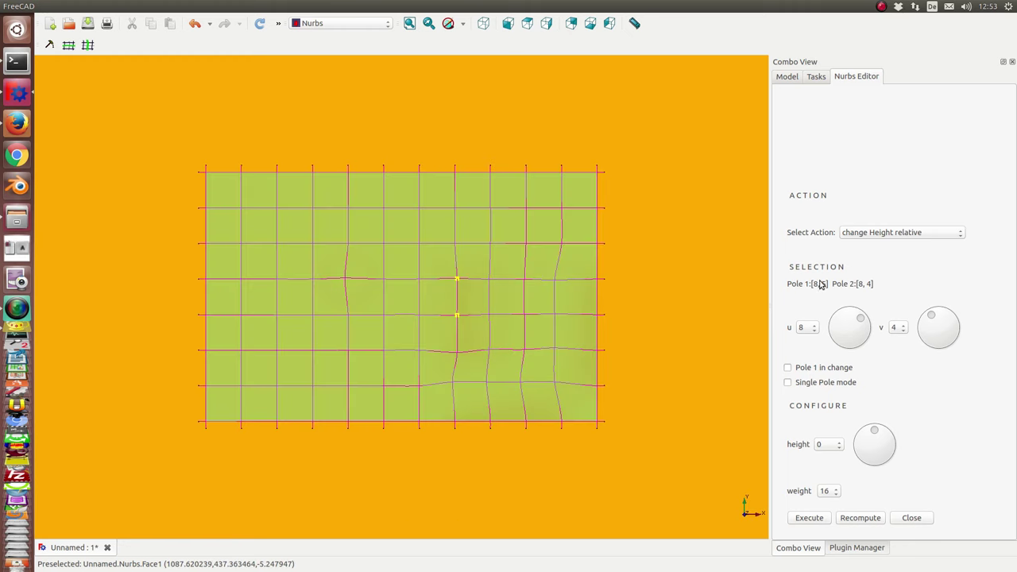
click(789, 383)
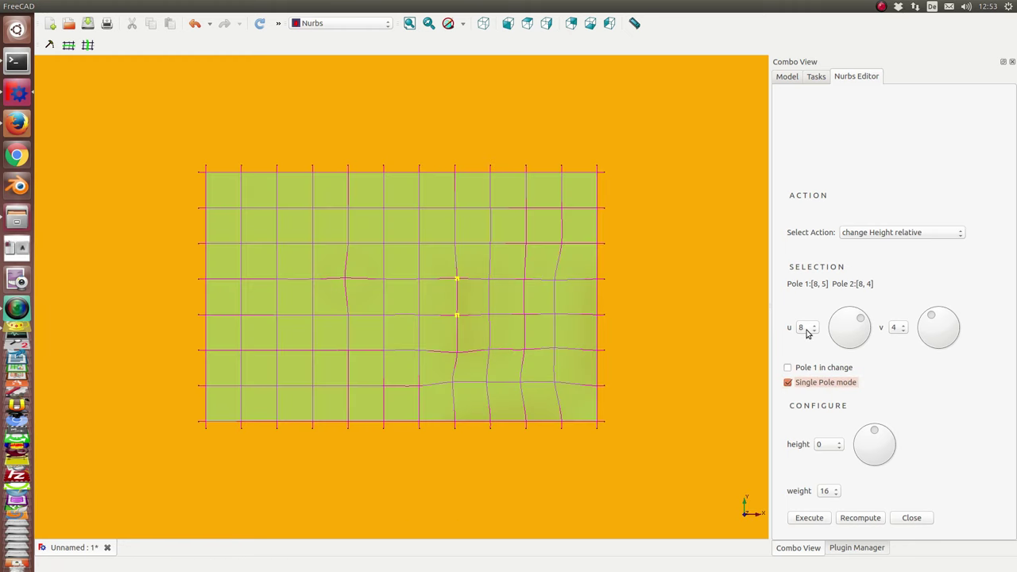
scroll(807, 333, down, 1)
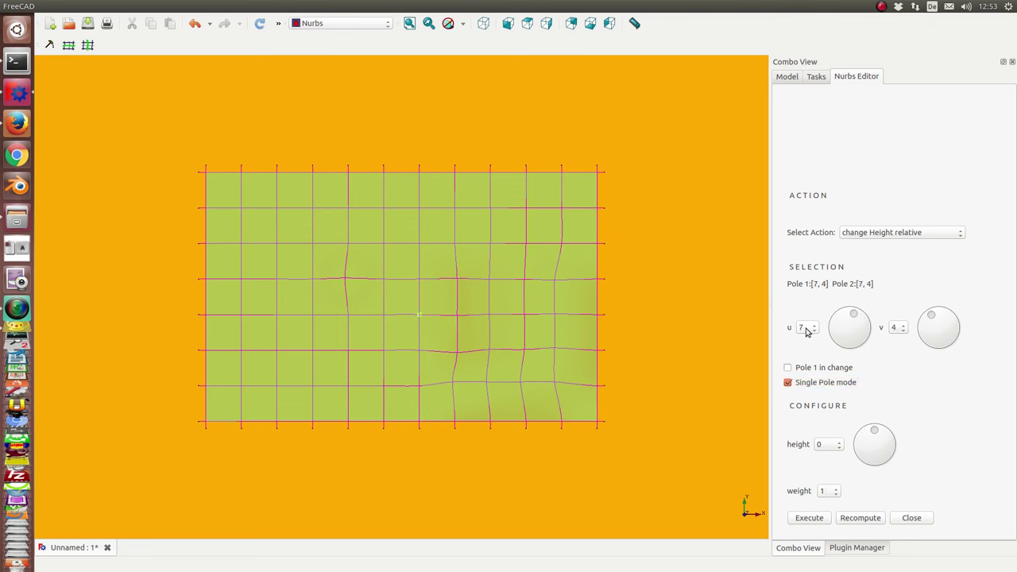
scroll(944, 333, up, 3)
scroll(943, 333, down, 3)
click(864, 237)
click(868, 255)
click(810, 519)
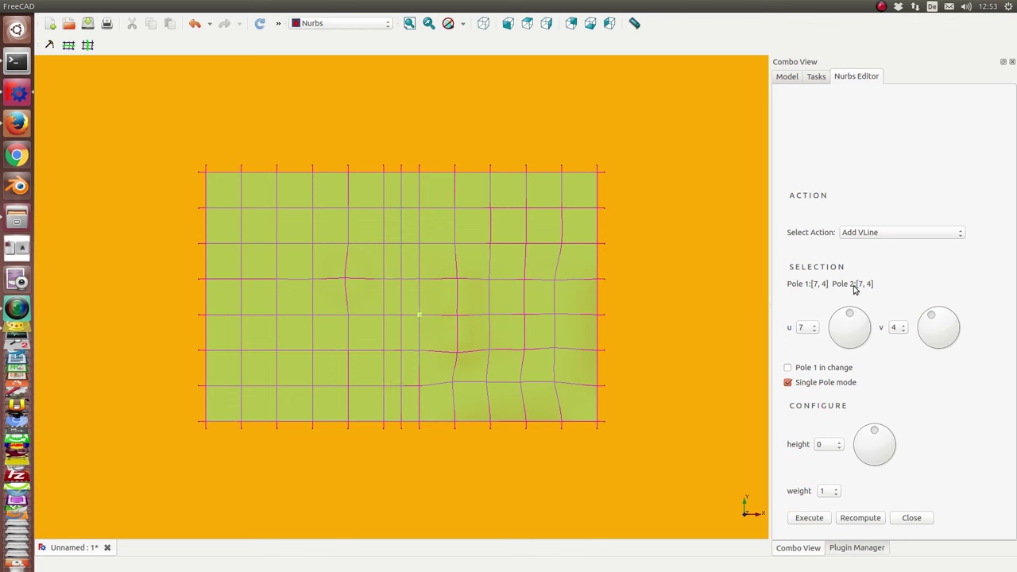
- Add a U pole line through pole [4, 3]
click(837, 331)
click(926, 329)
click(898, 234)
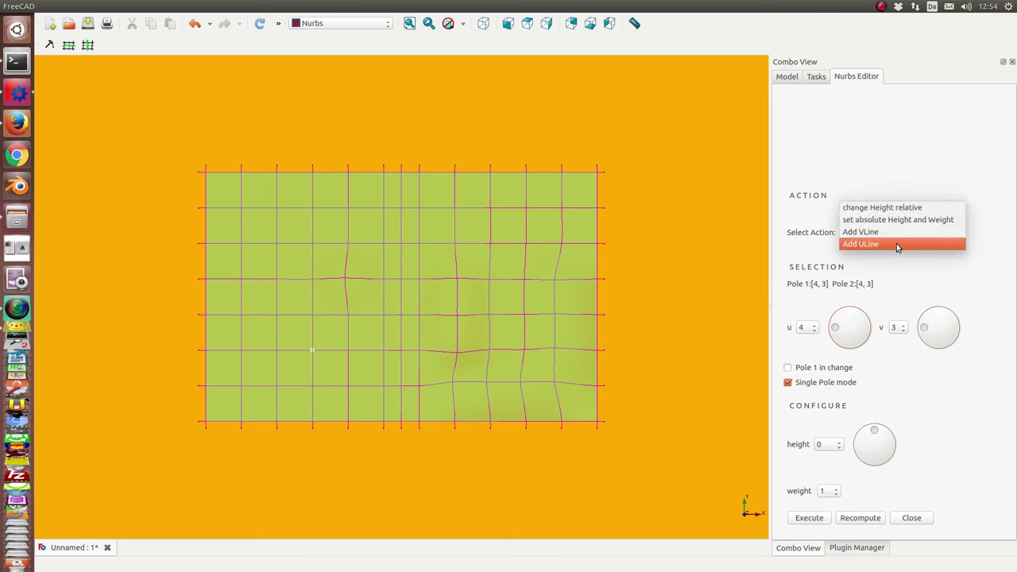
click(896, 243)
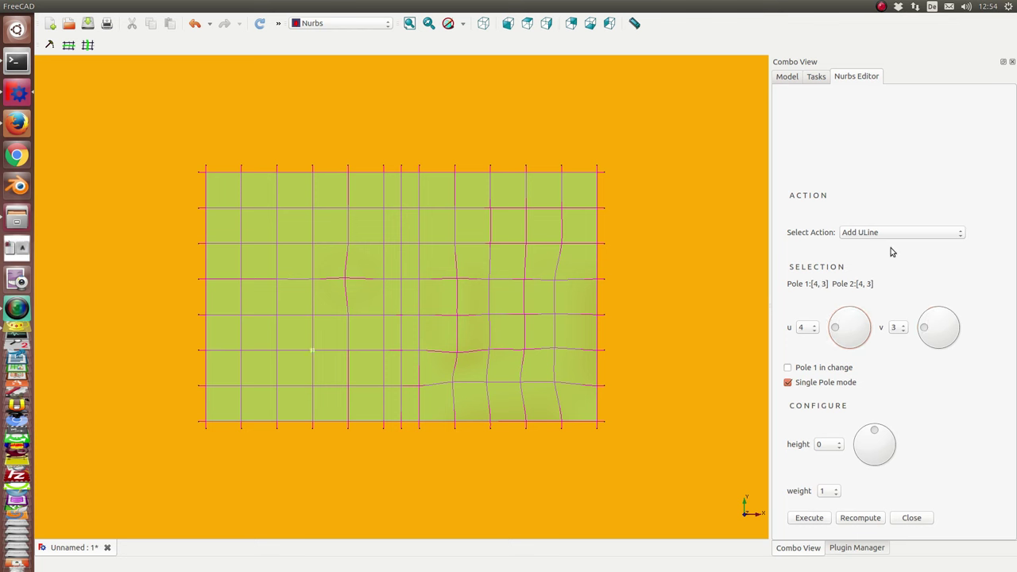
click(809, 518)
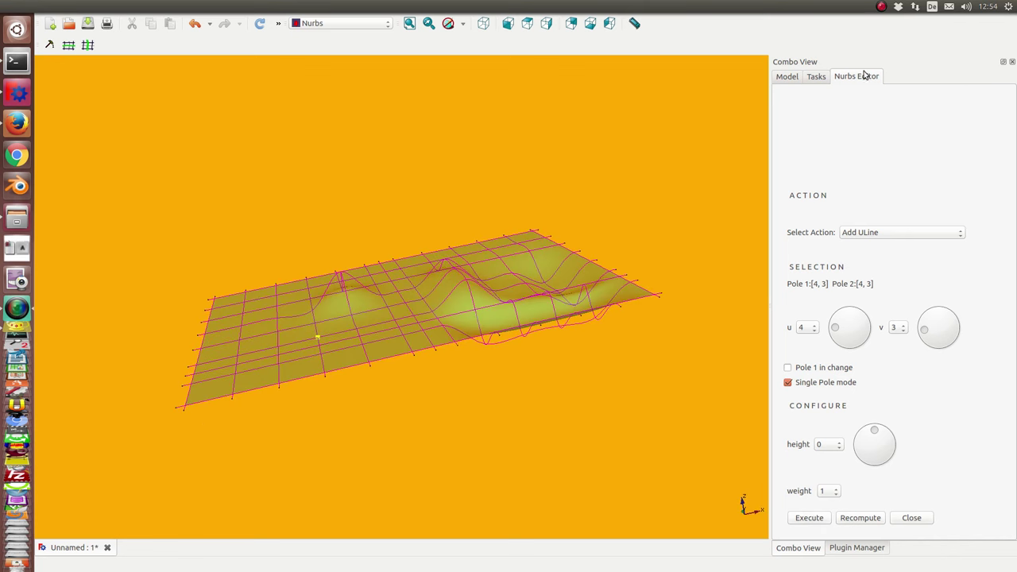
- Set the Nurbs individual's base property to true and recompute to add a solid base
click(788, 77)
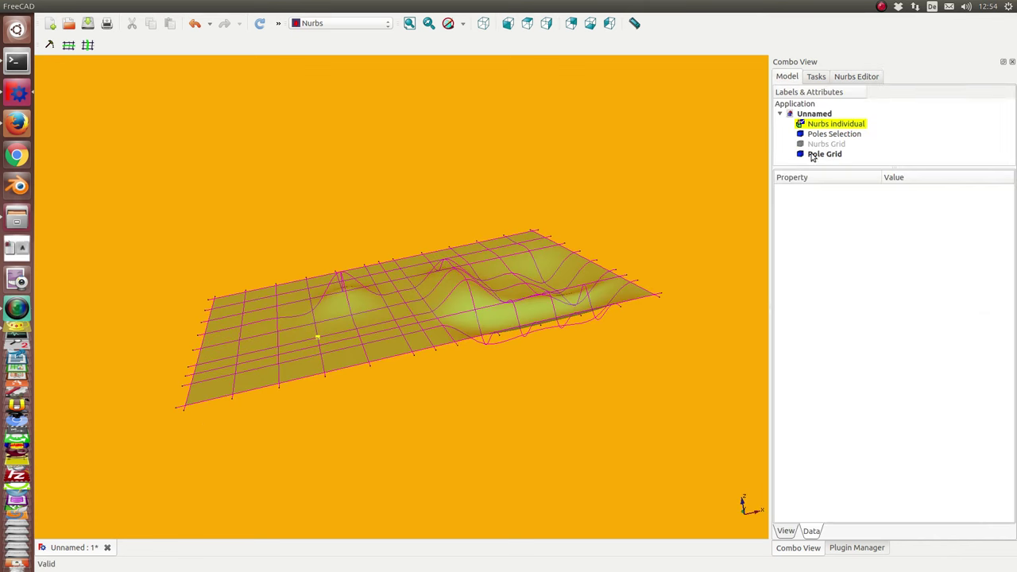
click(821, 125)
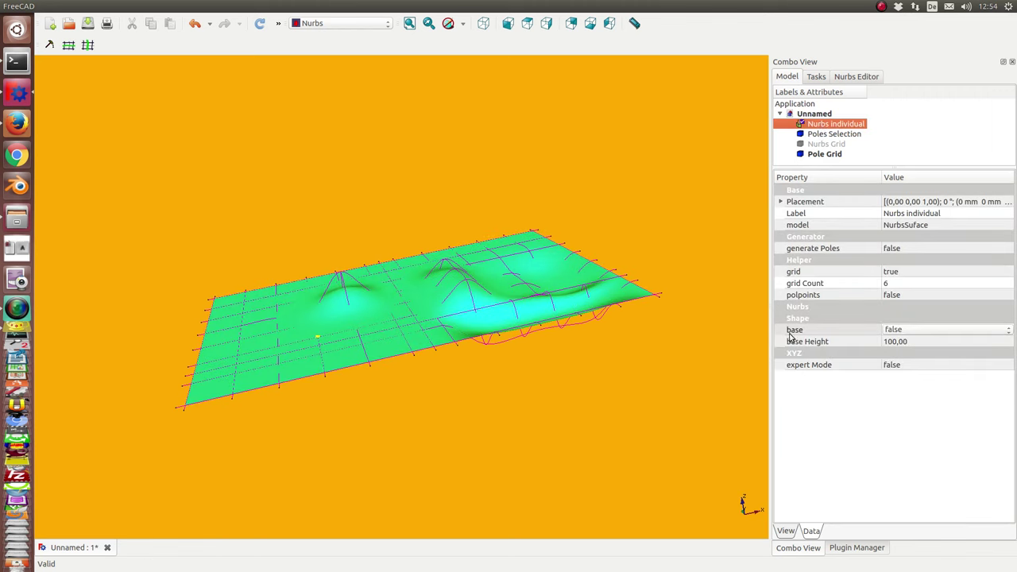
click(923, 332)
click(921, 343)
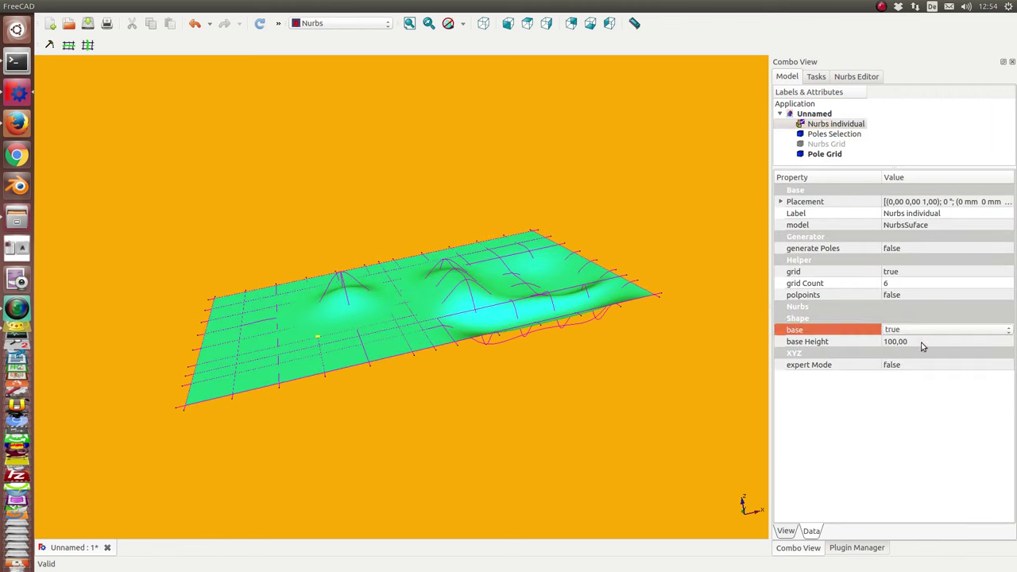
click(856, 76)
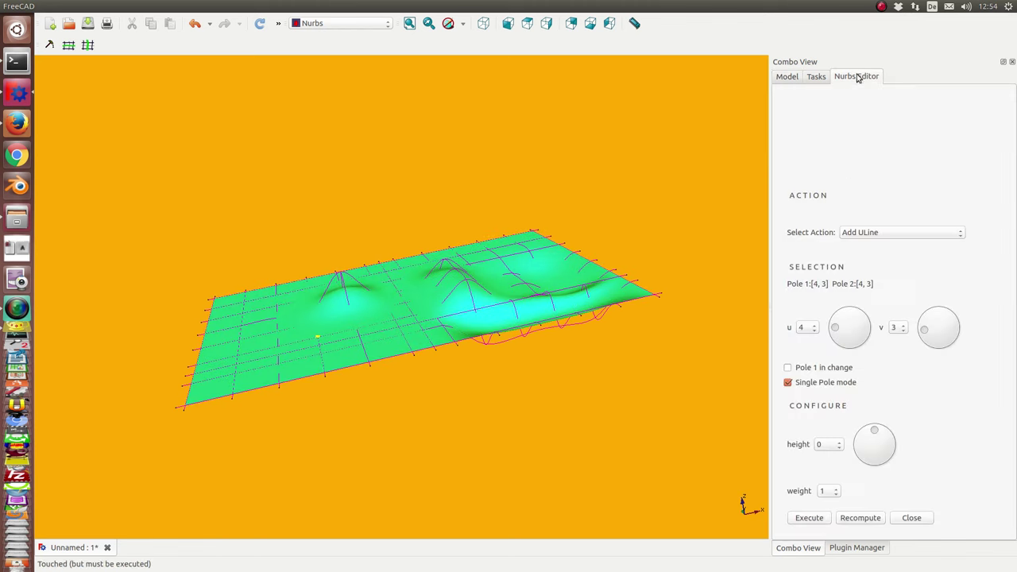
click(860, 518)
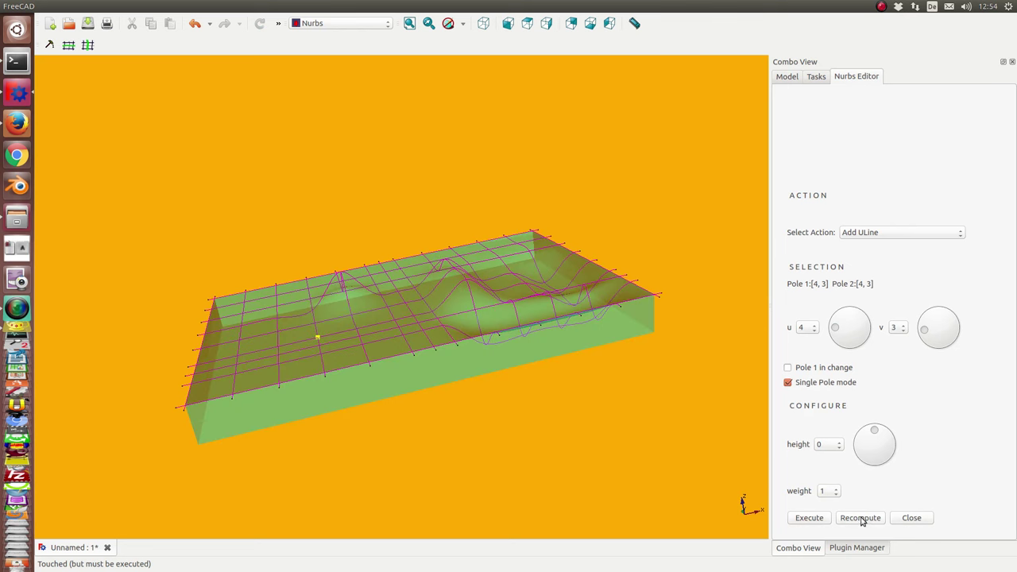
- Set the base Height to 200 and recompute so the green block grows taller
click(783, 77)
click(910, 341)
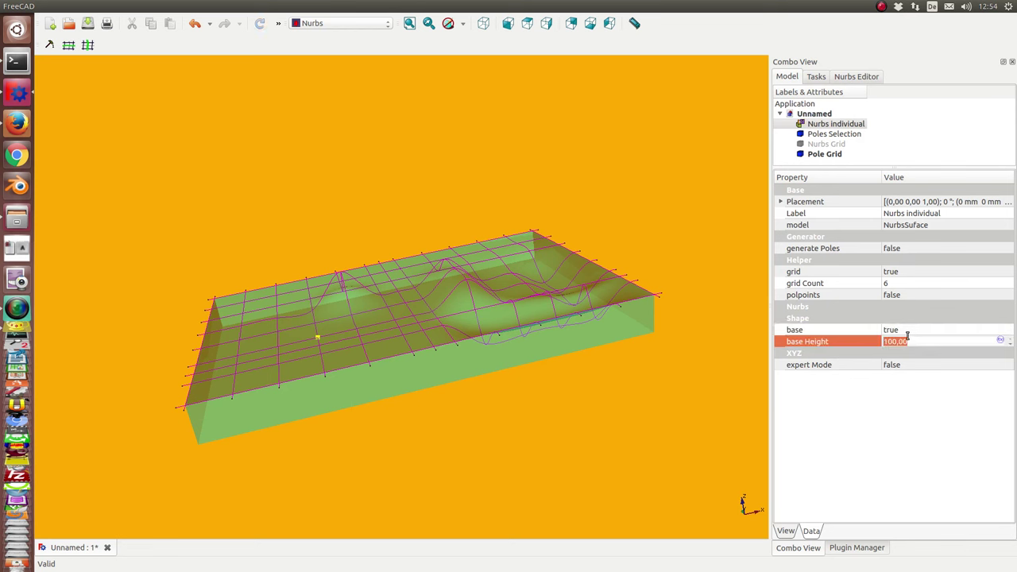
text(2)
key(Return)
click(880, 77)
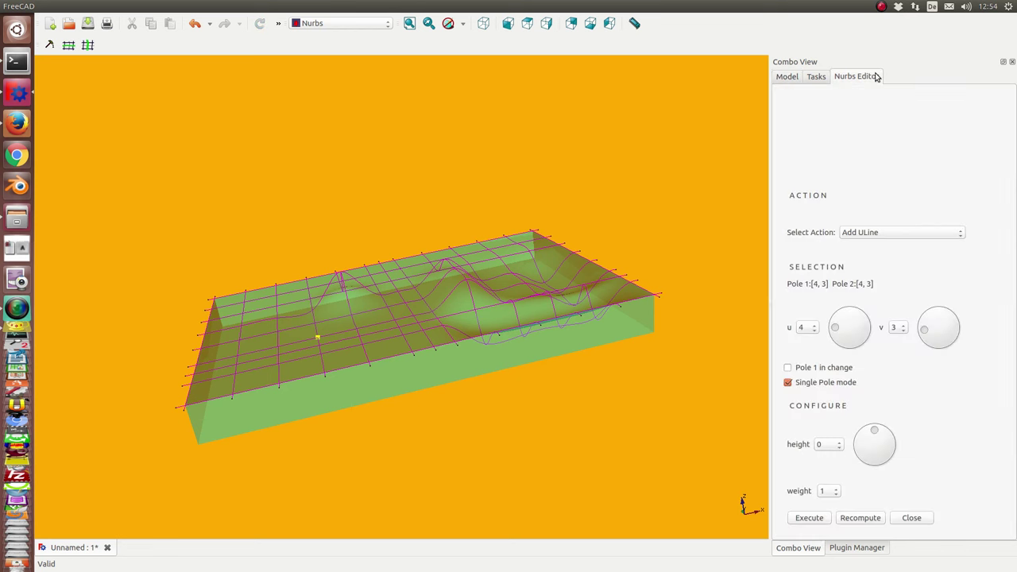
click(848, 520)
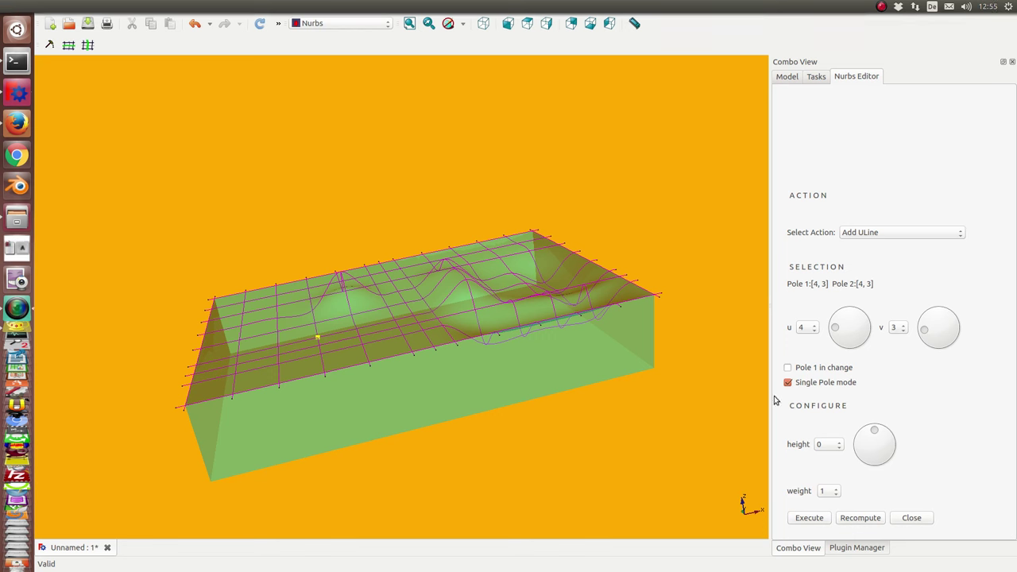
- Close the Nurbs editor and reopen it via Edit on Nurbs individual
click(919, 520)
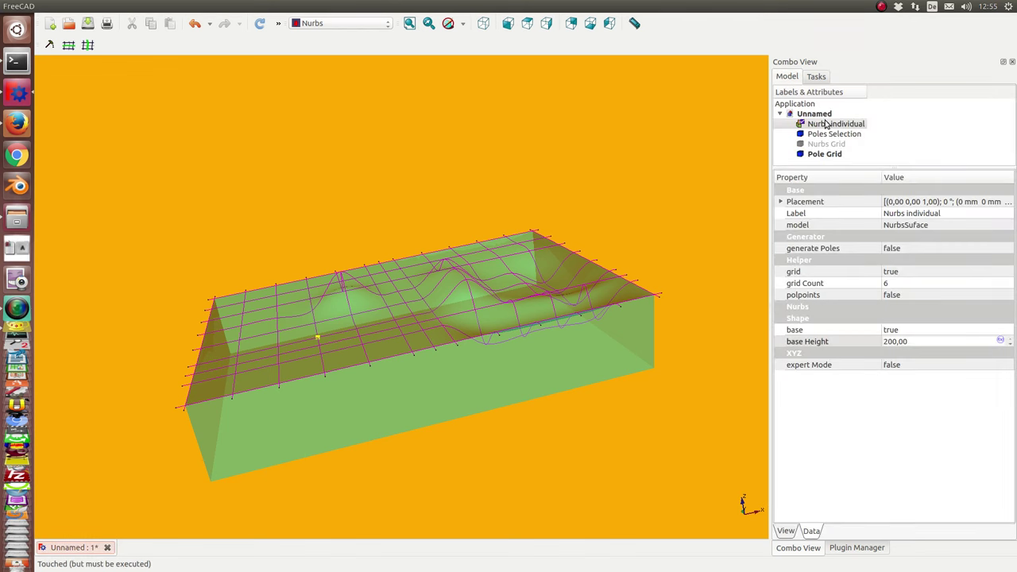
right_click(825, 125)
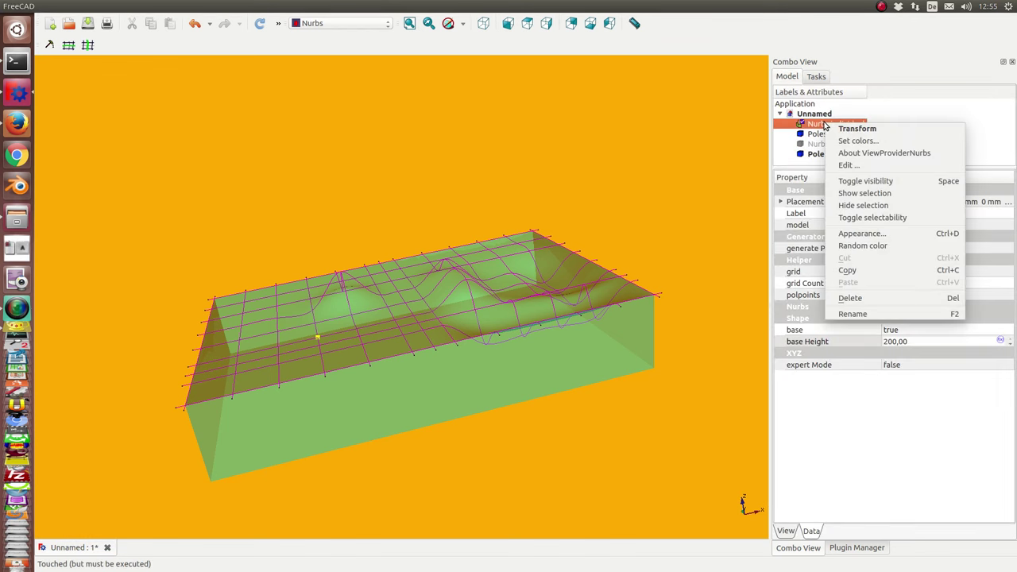
click(843, 166)
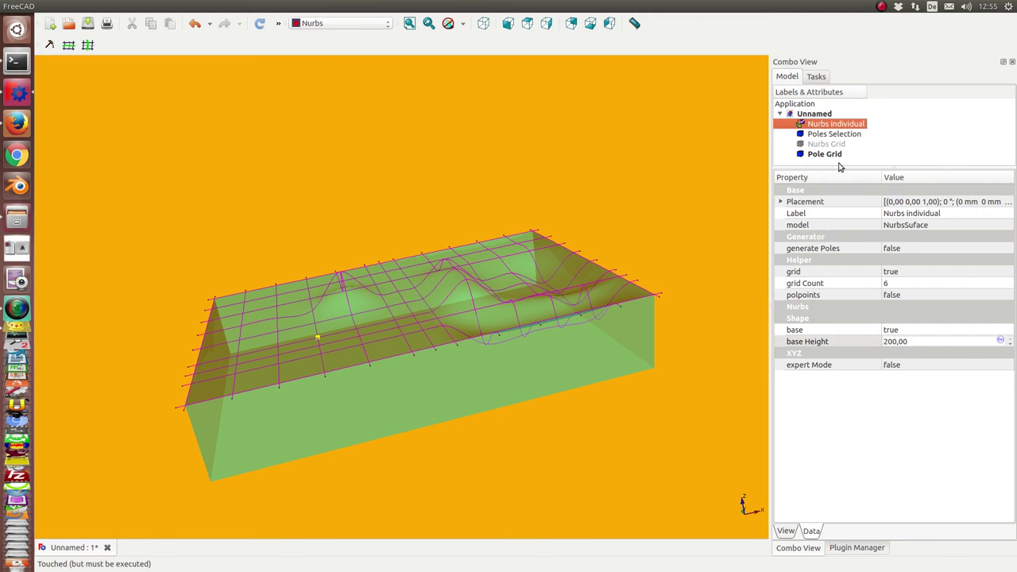